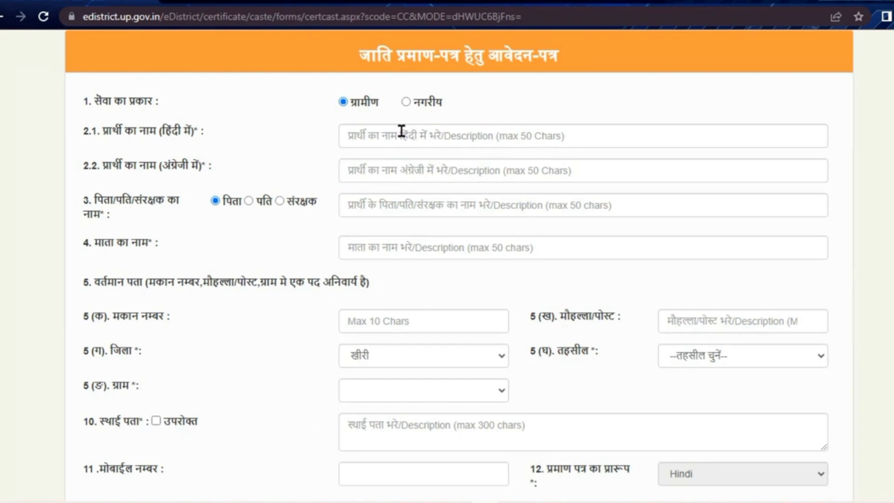
Switch the input language to Hindi and enter the applicant's name in the Hindi name field.
{"action": "left_click", "coordinate": [393, 132]}
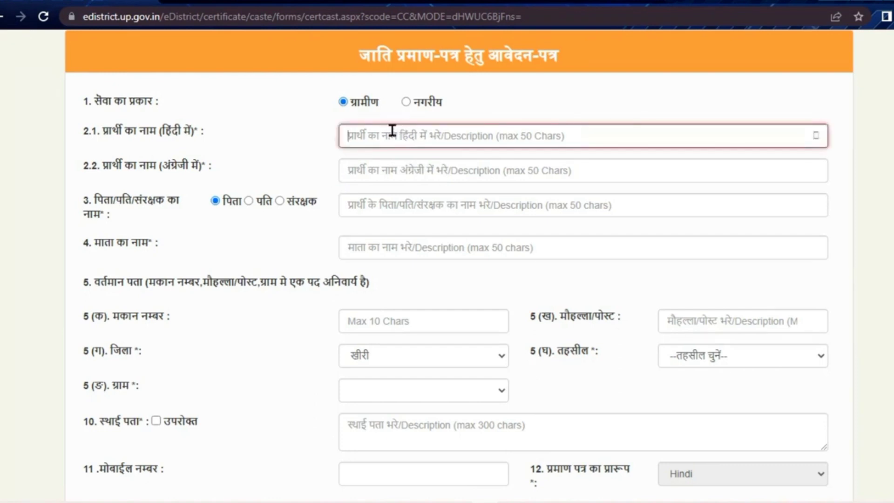
{"action": "key", "text": "super+space"}
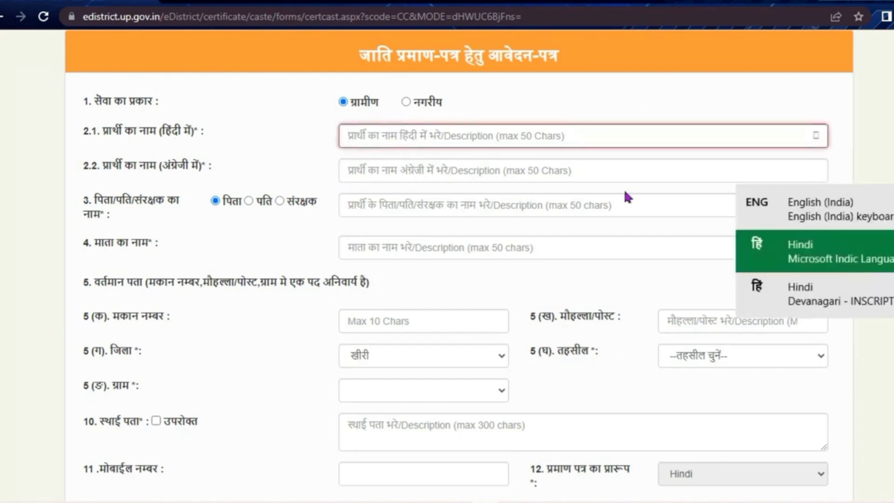
{"action": "left_click", "coordinate": [855, 253]}
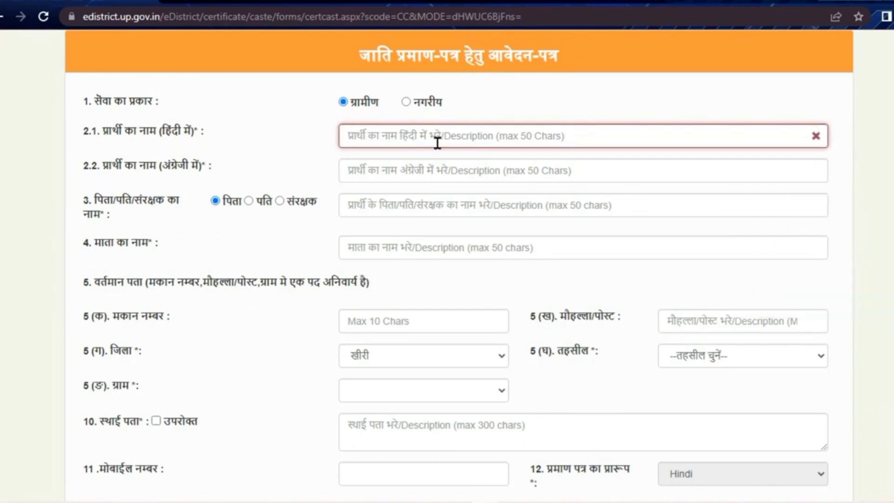
{"action": "type", "text": "kusum"}
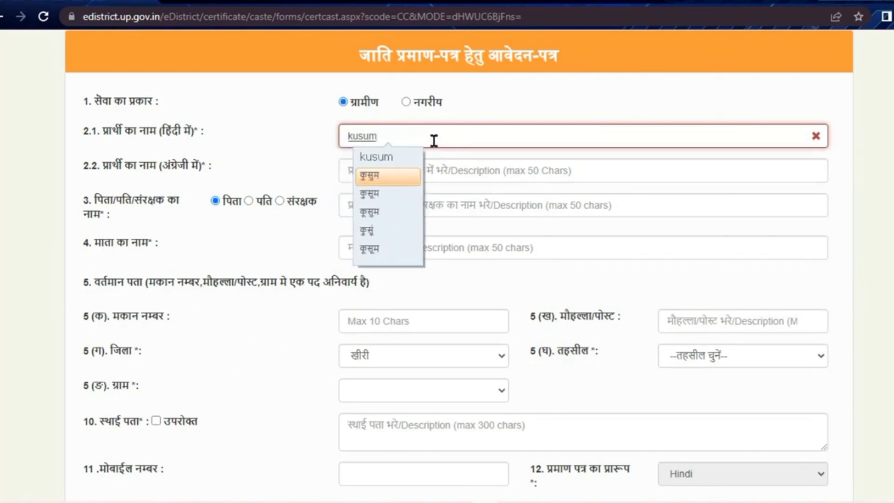
{"action": "key", "text": "space"}
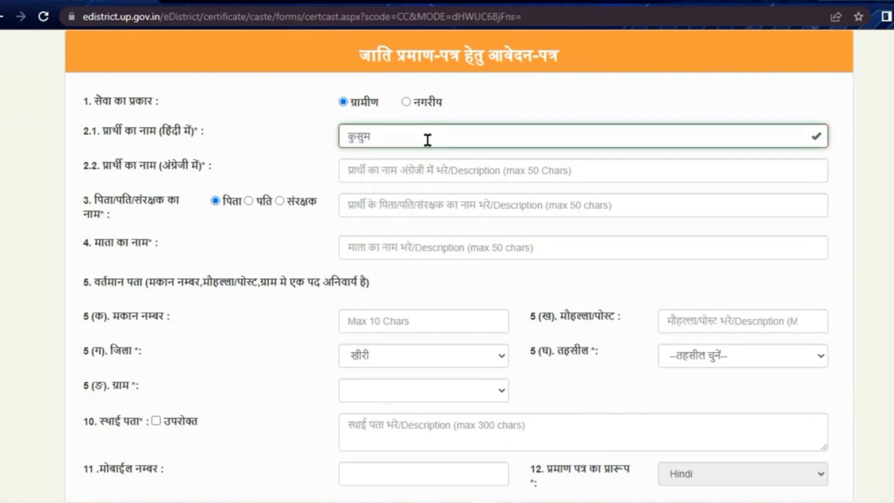
{"action": "left_click", "coordinate": [428, 140]}
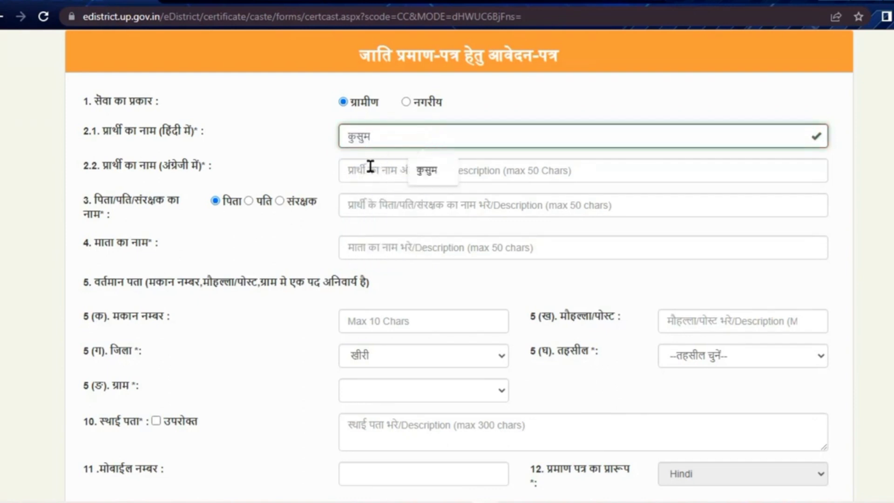
{"action": "left_click", "coordinate": [437, 172]}
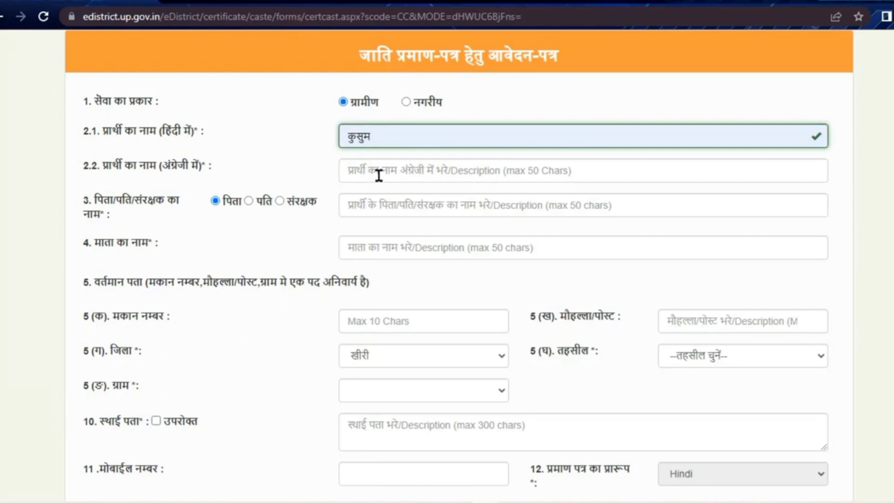
Enter the applicant's name in English letters in the English name field.
{"action": "left_click", "coordinate": [379, 175]}
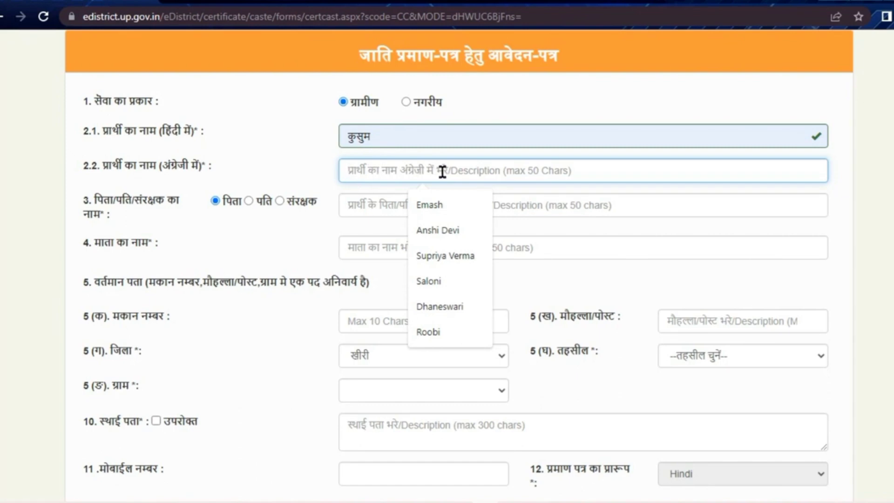
{"action": "type", "text": "kusum"}
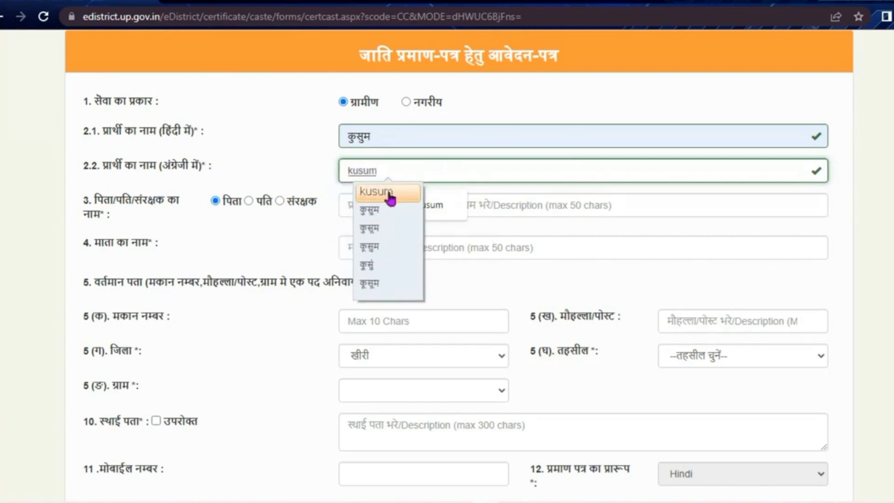
{"action": "left_click", "coordinate": [372, 199]}
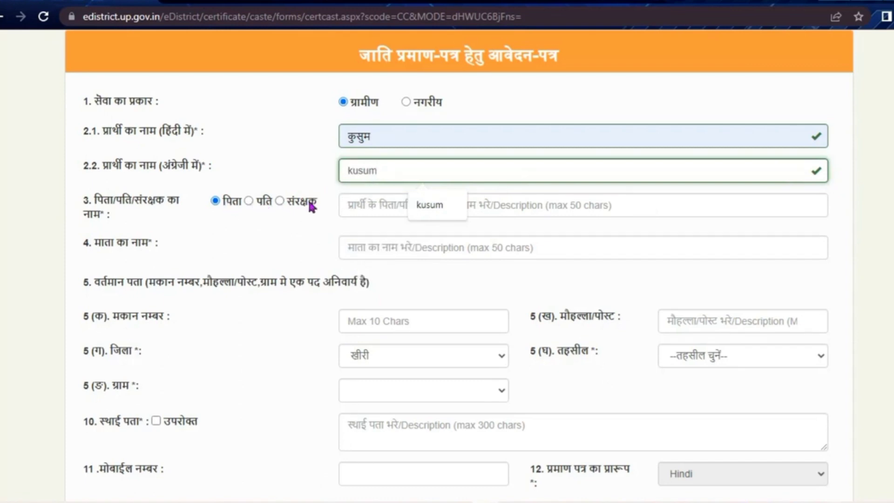
{"action": "left_click", "coordinate": [311, 222]}
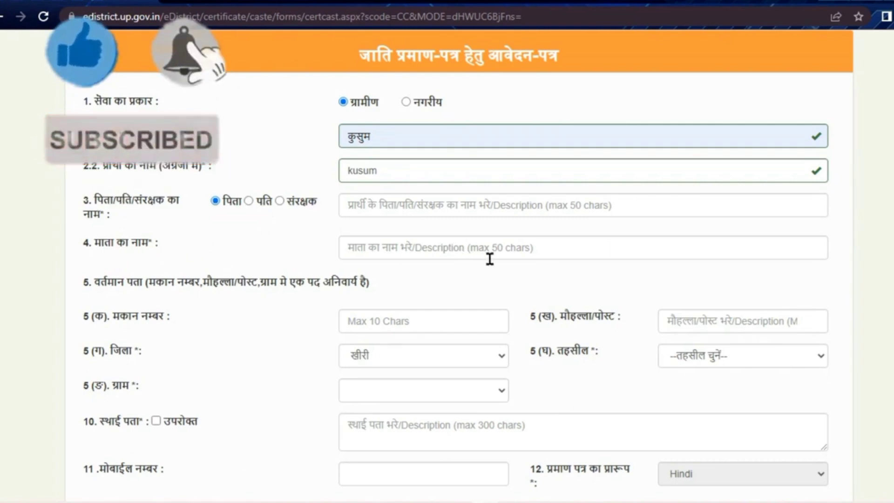
Check the जिला options and try to reuse the current address as the permanent address with the उपरोक्त option.
{"action": "scroll", "coordinate": [509, 247], "scroll_direction": "down", "scroll_amount": 4}
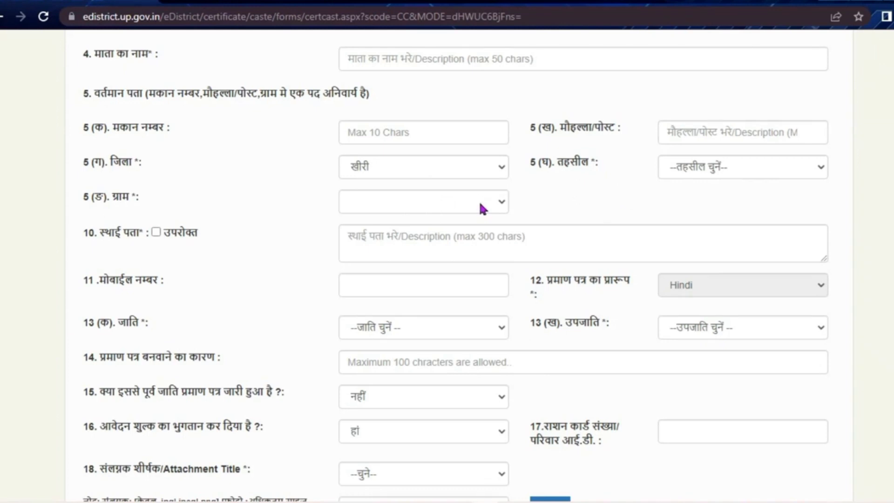
{"action": "left_click", "coordinate": [476, 170]}
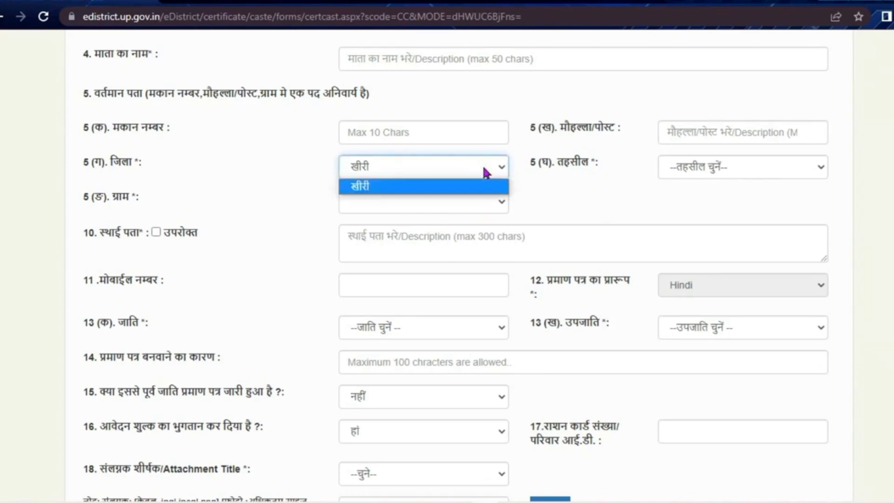
{"action": "left_click", "coordinate": [550, 200]}
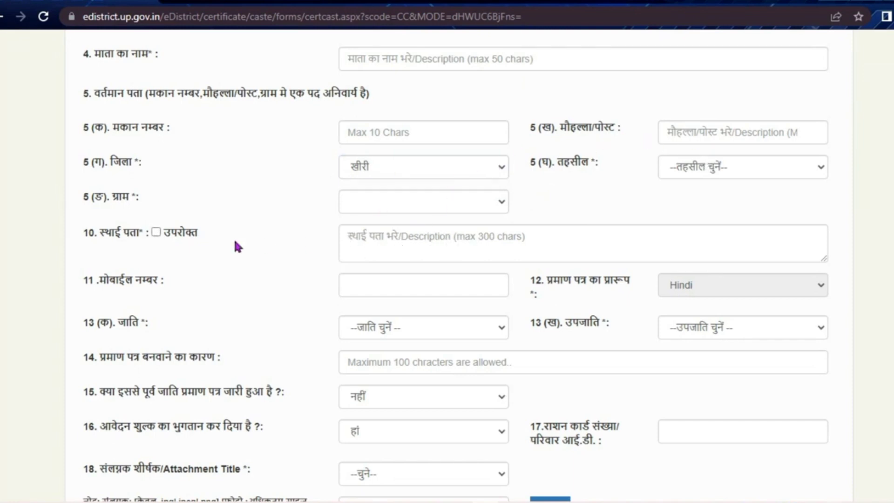
{"action": "left_click", "coordinate": [156, 233]}
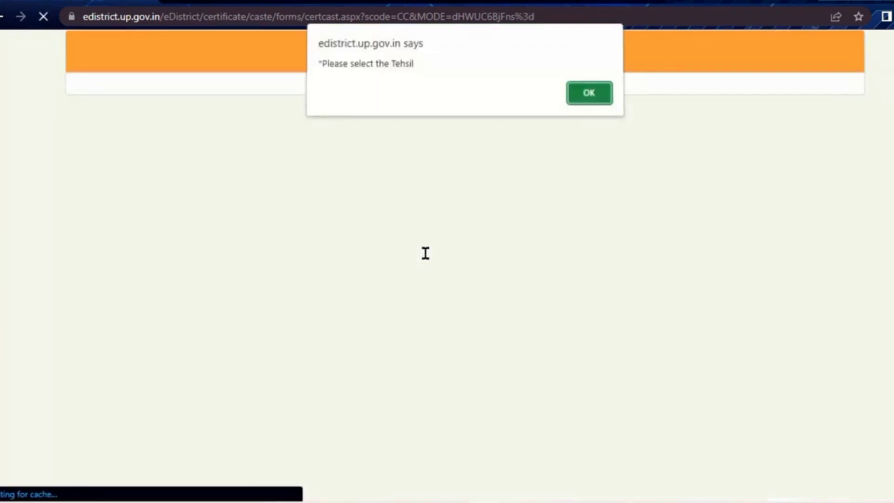
{"action": "left_click", "coordinate": [588, 96]}
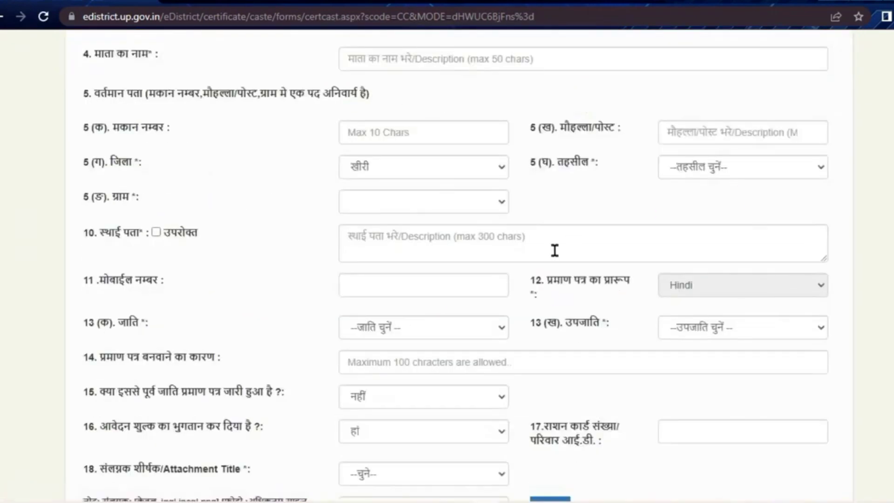
Set the caste category (जाति) to पिछड़ी.
{"action": "scroll", "coordinate": [555, 250], "scroll_direction": "down", "scroll_amount": 4}
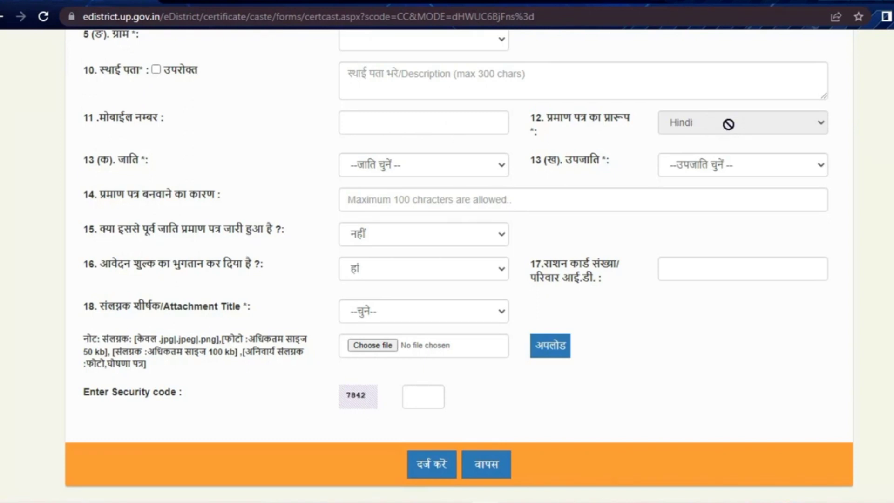
{"action": "left_click", "coordinate": [461, 168]}
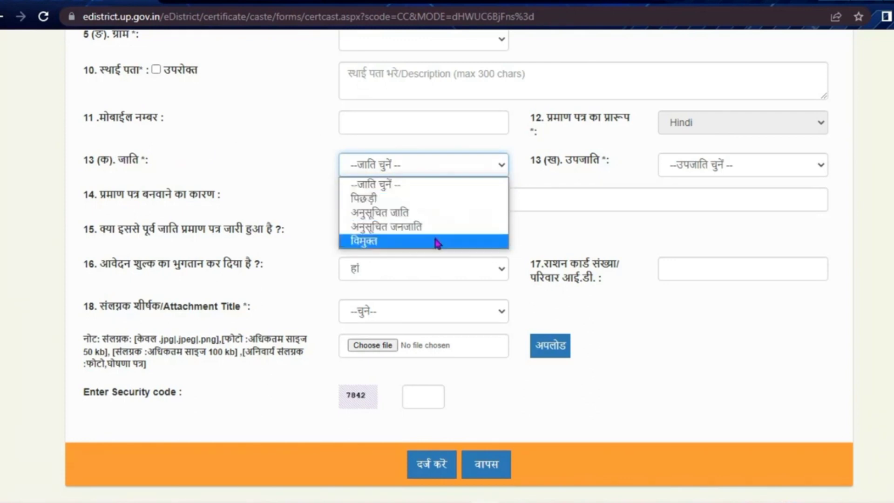
{"action": "left_click", "coordinate": [614, 232]}
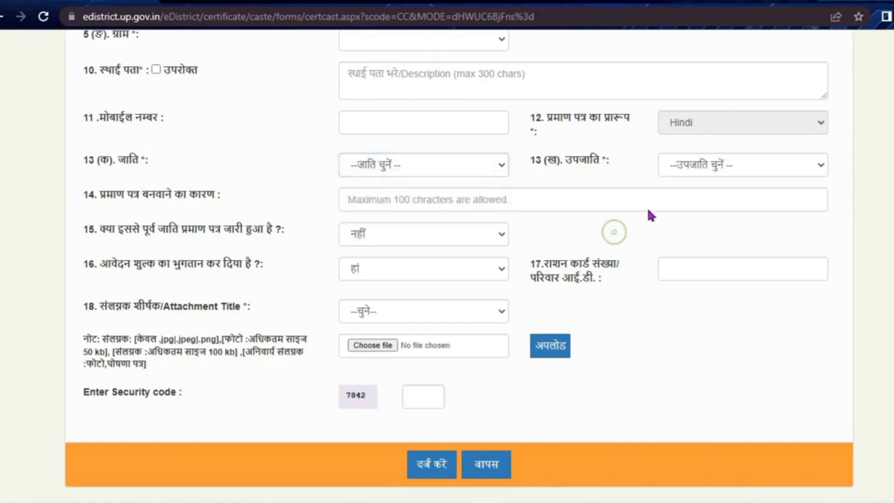
{"action": "left_click", "coordinate": [715, 163]}
{"action": "left_click", "coordinate": [475, 164]}
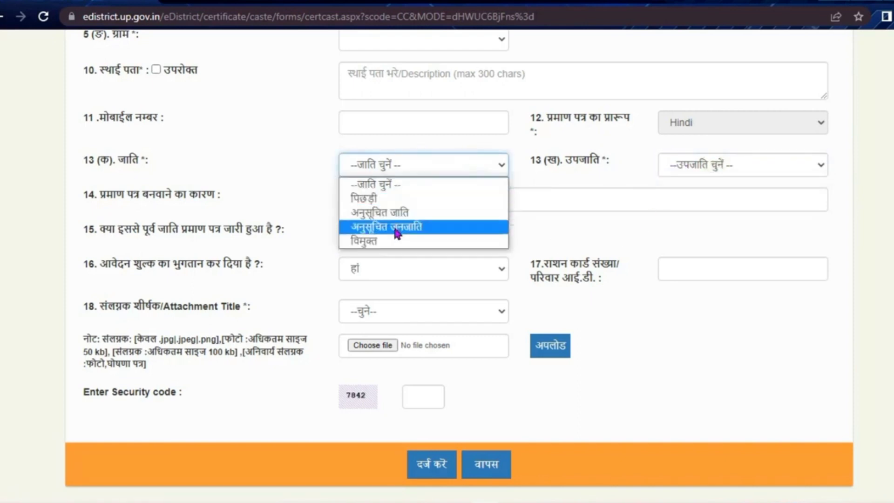
{"action": "left_click", "coordinate": [407, 199]}
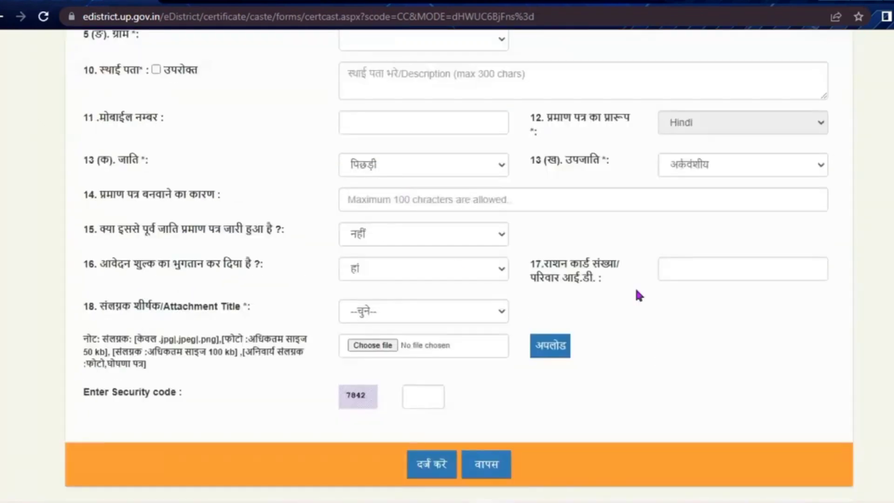
Look through the available sub-castes (उपजाति) for the पिछड़ी category.
{"action": "left_click", "coordinate": [726, 165]}
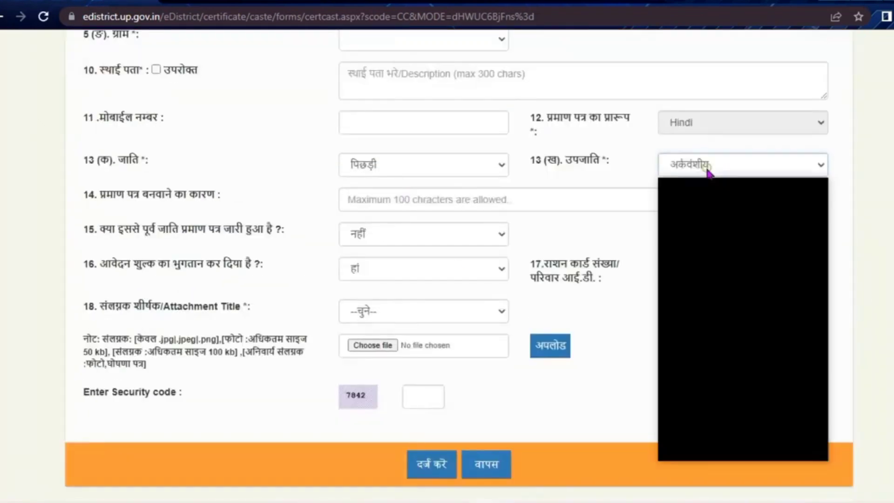
{"action": "scroll", "coordinate": [713, 279], "scroll_direction": "down", "scroll_amount": 20}
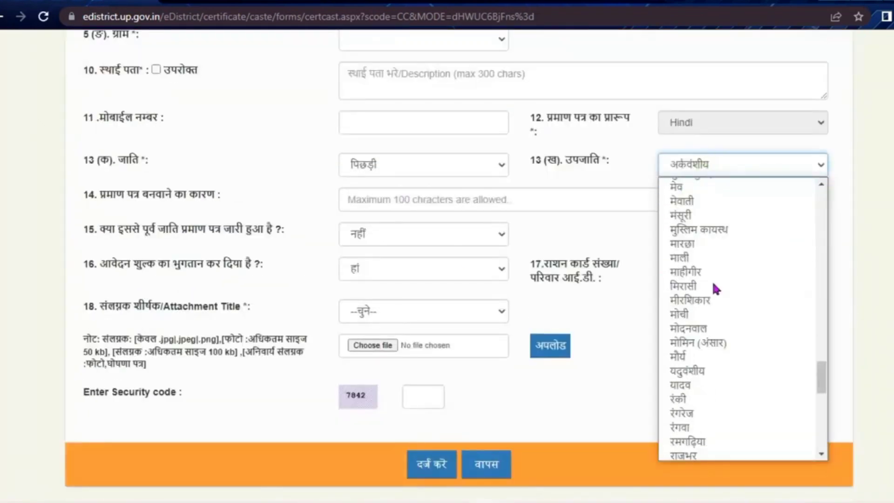
{"action": "scroll", "coordinate": [715, 279], "scroll_direction": "up", "scroll_amount": 5}
{"action": "scroll", "coordinate": [715, 280], "scroll_direction": "down", "scroll_amount": 5}
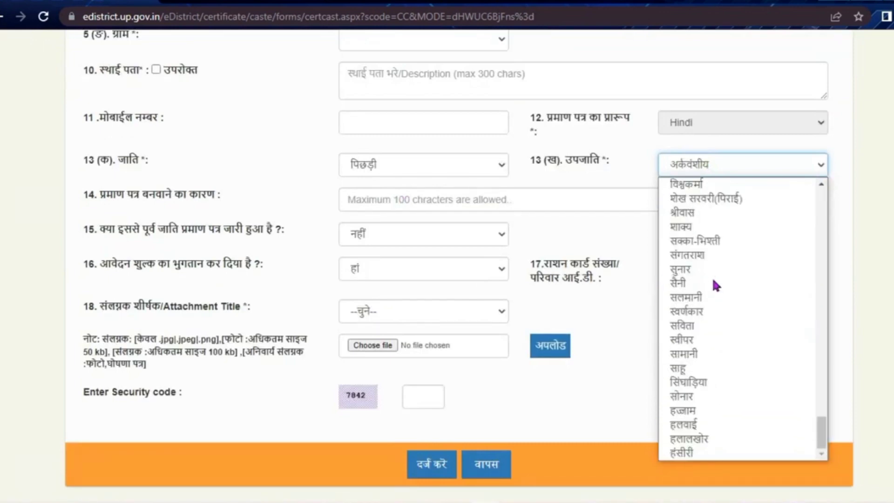
{"action": "scroll", "coordinate": [714, 280], "scroll_direction": "up", "scroll_amount": 8}
{"action": "left_click", "coordinate": [576, 230]}
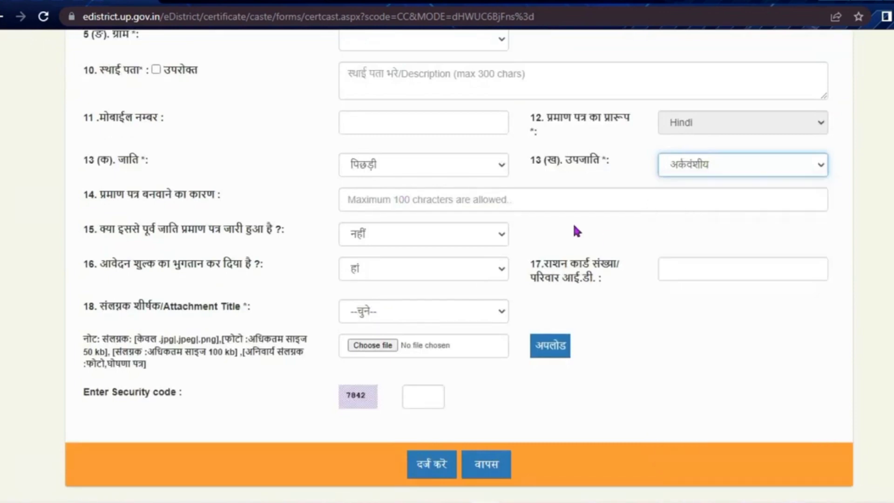
Review the suggested reasons for the certificate, the fee payment options and the ration card/family ID field.
{"action": "left_click", "coordinate": [343, 199]}
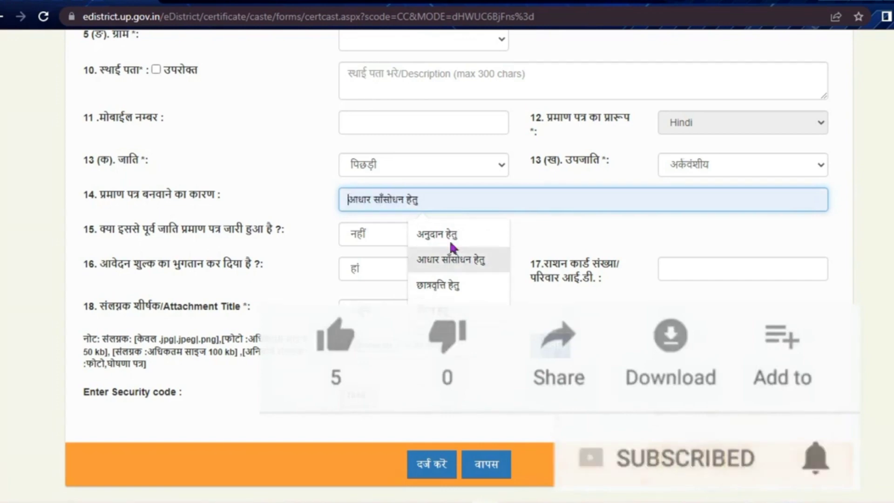
{"action": "left_click", "coordinate": [630, 226]}
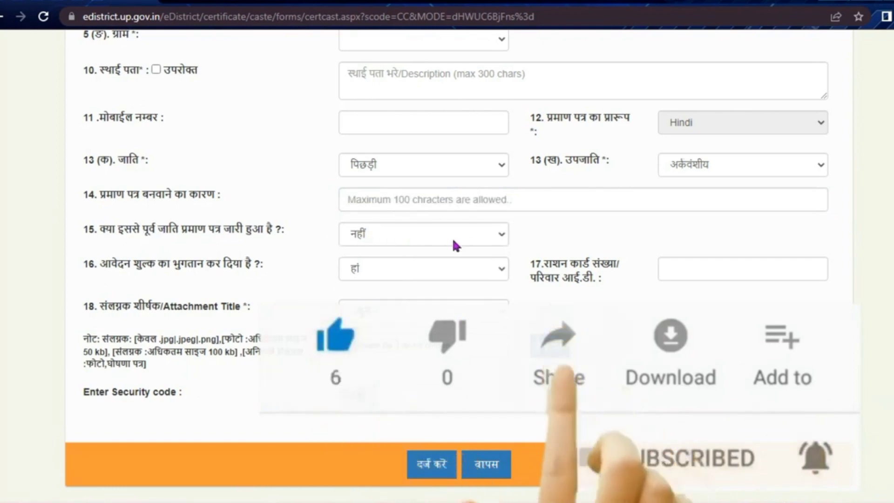
{"action": "left_click", "coordinate": [422, 275]}
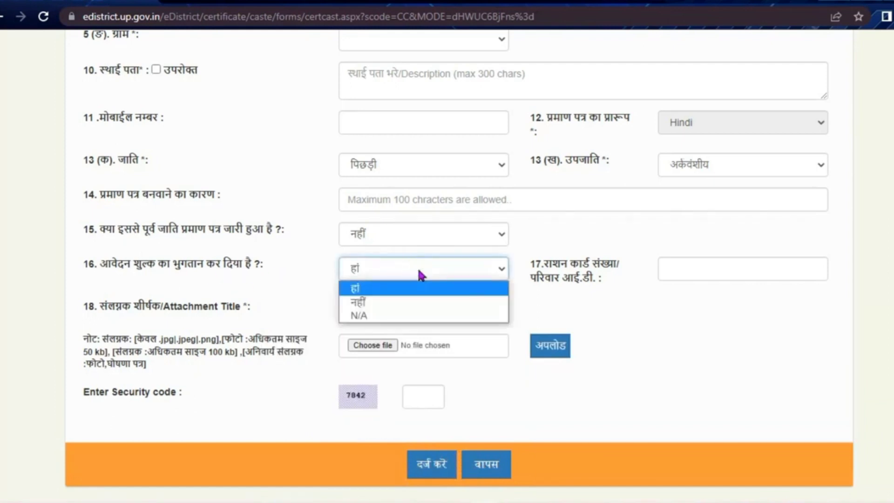
{"action": "left_click", "coordinate": [420, 271]}
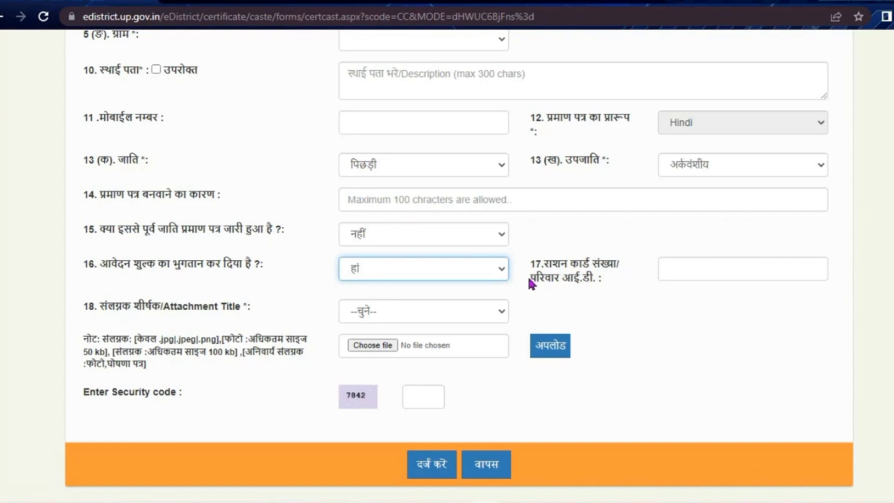
{"action": "left_click_drag", "start_coordinate": [527, 279], "coordinate": [597, 285]}
{"action": "left_click", "coordinate": [628, 306]}
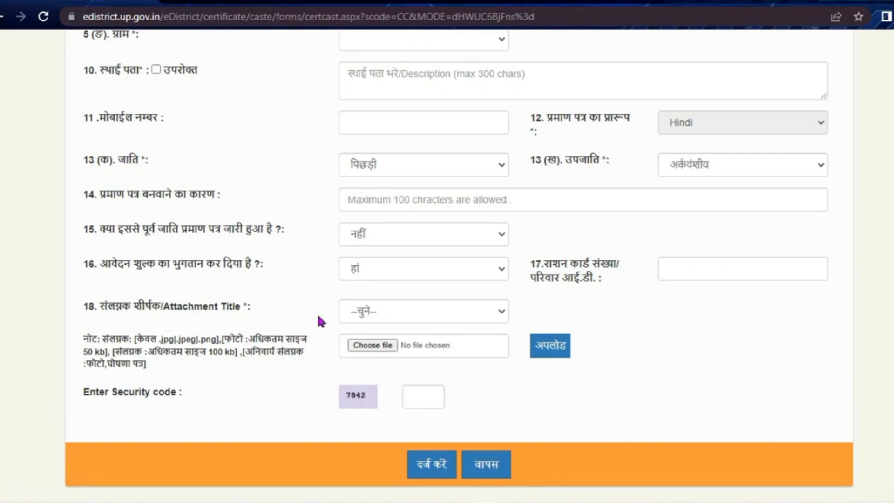
Upload img20230220_19461112.jpg as the फोटो attachment and check the note on attachment formats and sizes.
{"action": "left_click", "coordinate": [395, 318]}
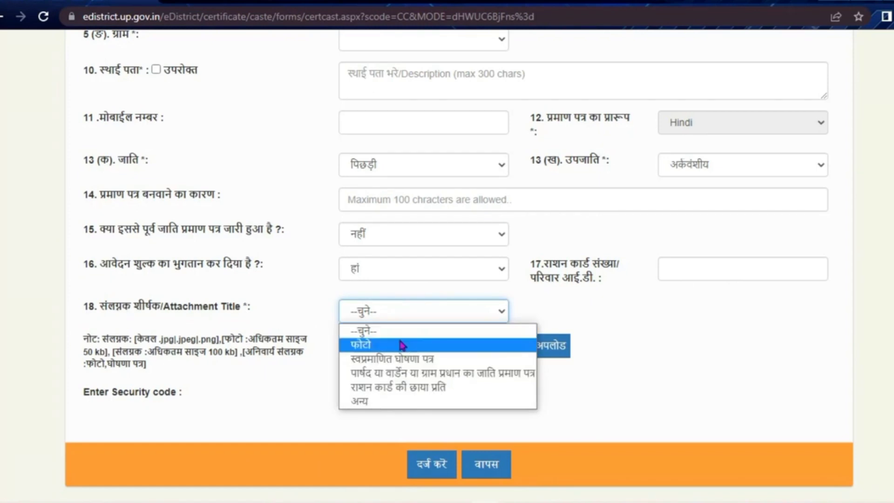
{"action": "left_click", "coordinate": [402, 345]}
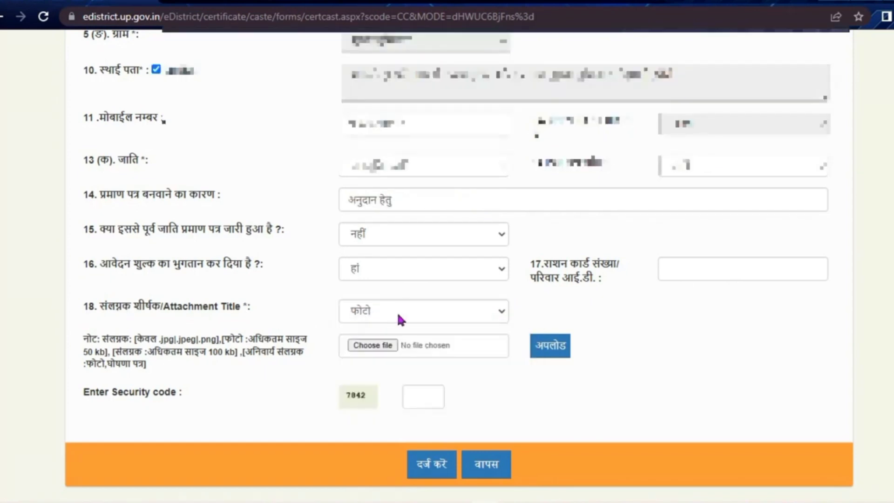
{"action": "left_click", "coordinate": [377, 345]}
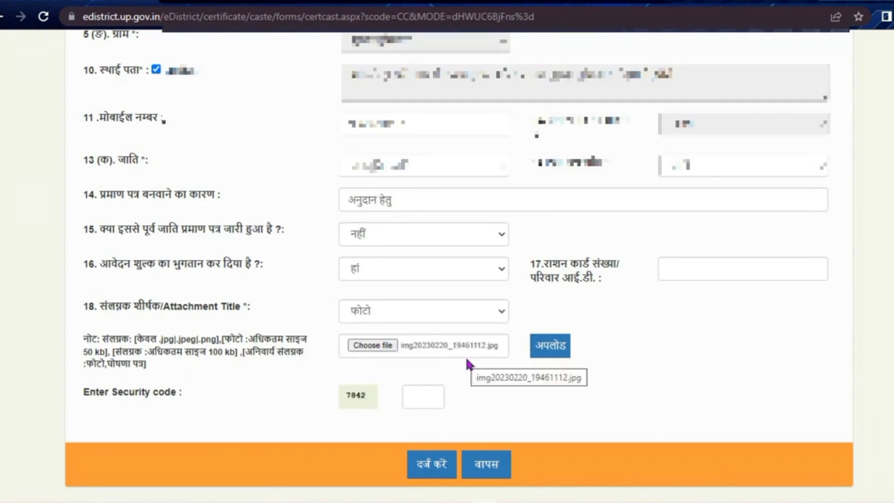
{"action": "left_click", "coordinate": [542, 353]}
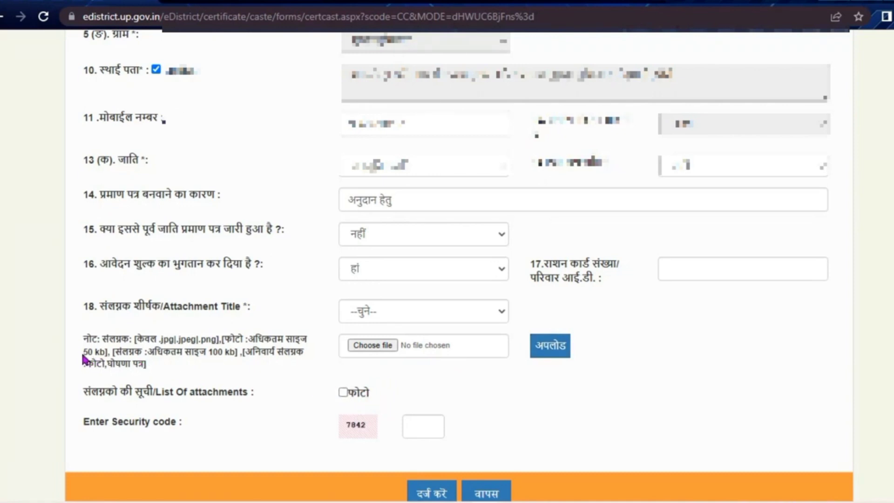
{"action": "left_click_drag", "start_coordinate": [83, 339], "coordinate": [93, 352]}
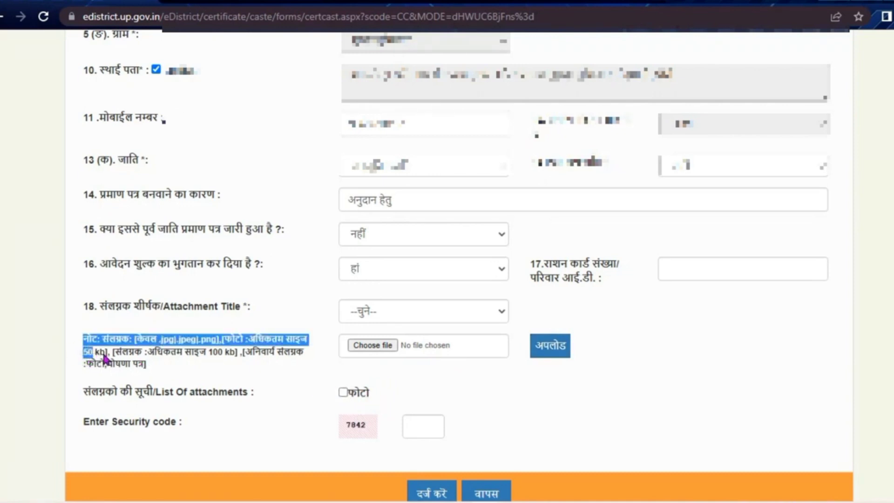
Upload the स्वप्रमाणित घोषणा पत्र and the पार्षद या वार्डेन या ग्राम प्रधान का जाति प्रमाण पत्र as attachments.
{"action": "left_click", "coordinate": [255, 370]}
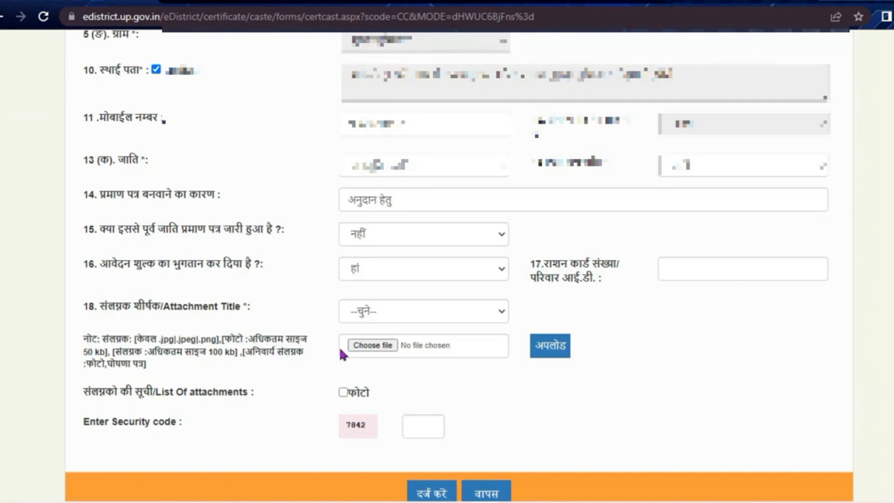
{"action": "left_click", "coordinate": [408, 312]}
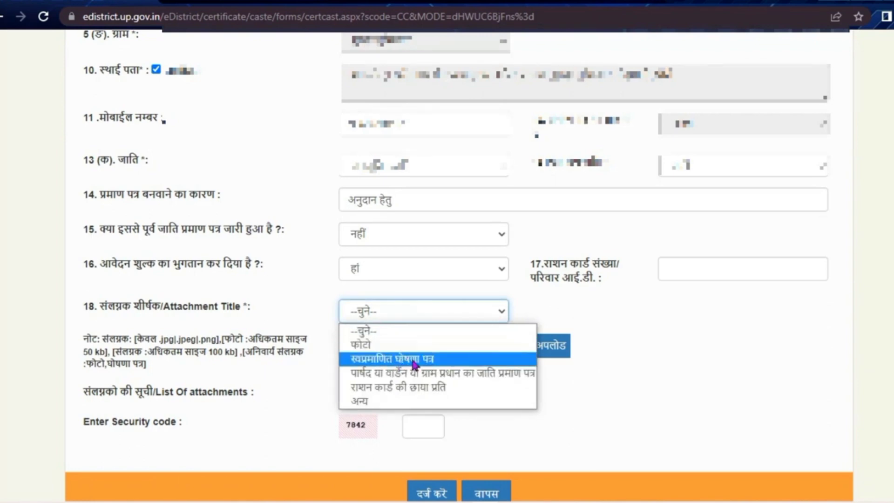
{"action": "left_click", "coordinate": [414, 359]}
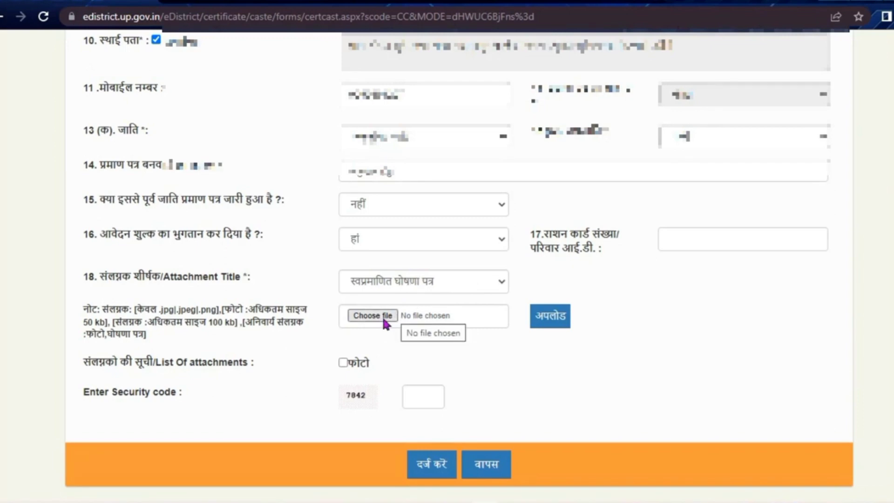
{"action": "left_click", "coordinate": [371, 280]}
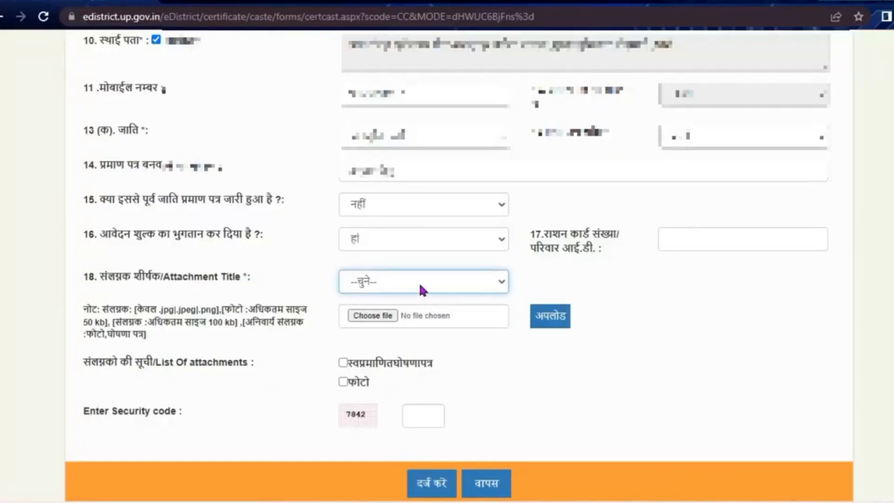
{"action": "left_click", "coordinate": [419, 281]}
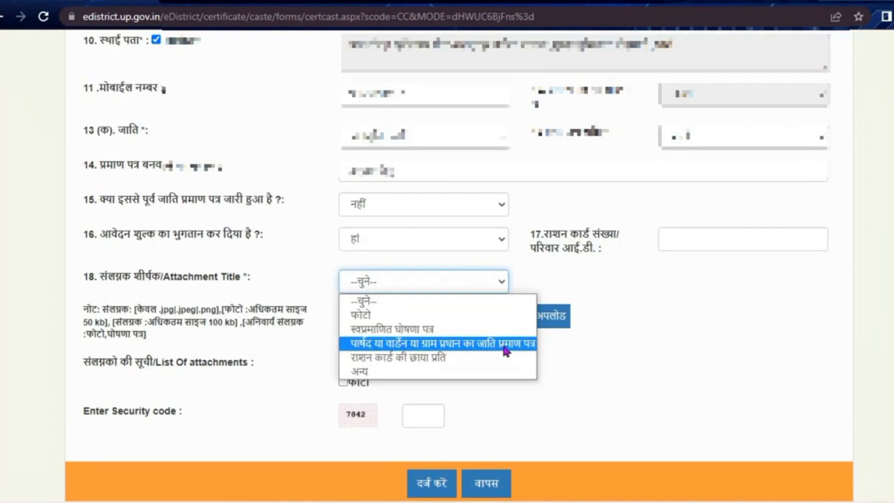
{"action": "left_click", "coordinate": [506, 352]}
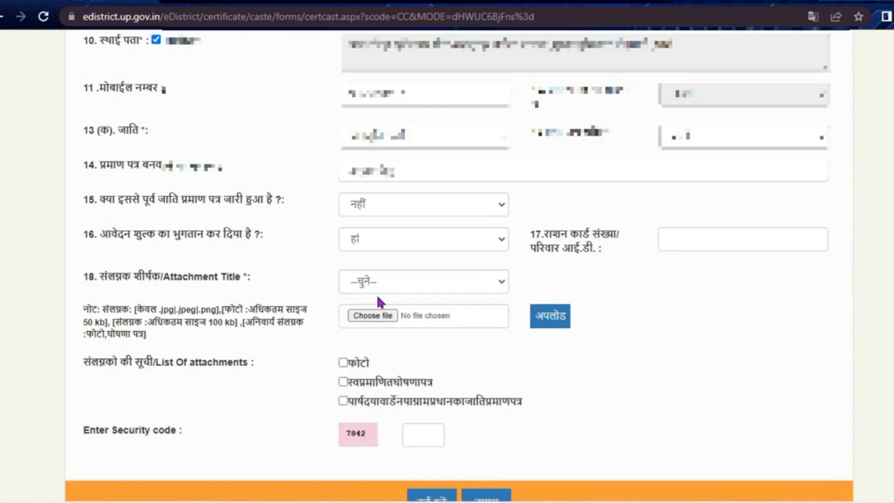
Upload img20230221_08213160.jpg as an अन्य attachment titled आधार कार्ड.
{"action": "left_click", "coordinate": [382, 283]}
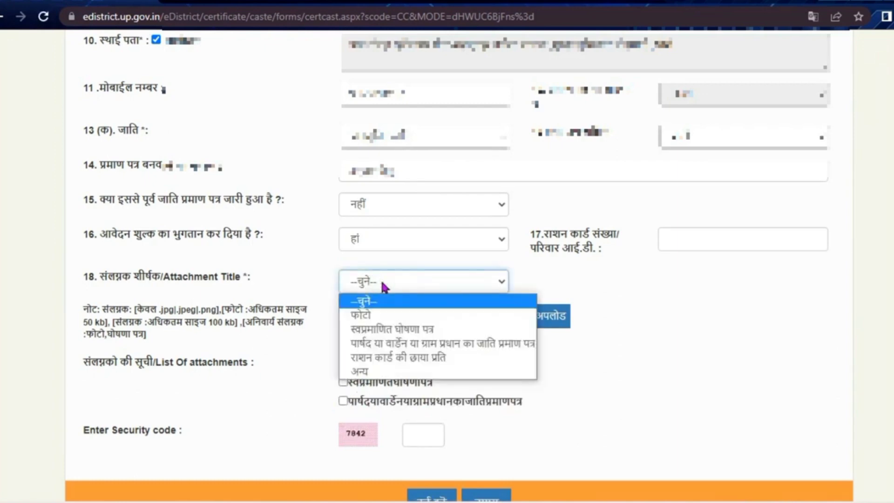
{"action": "left_click", "coordinate": [377, 373]}
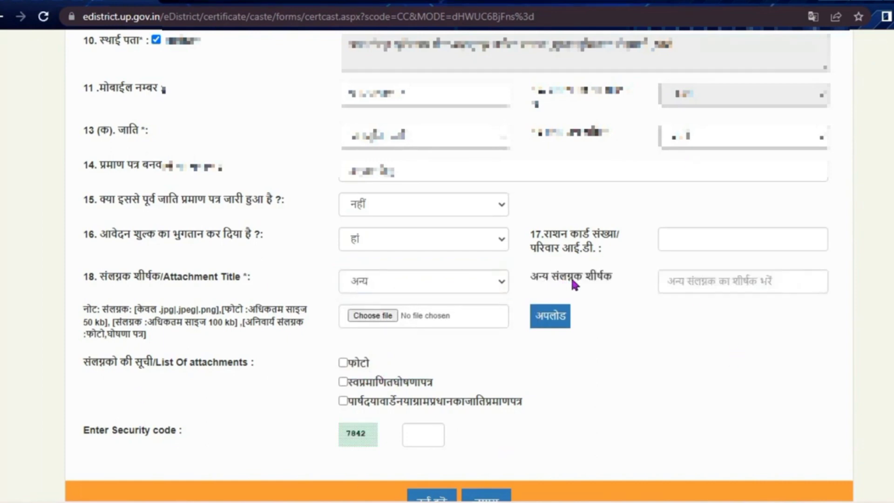
{"action": "left_click", "coordinate": [708, 282]}
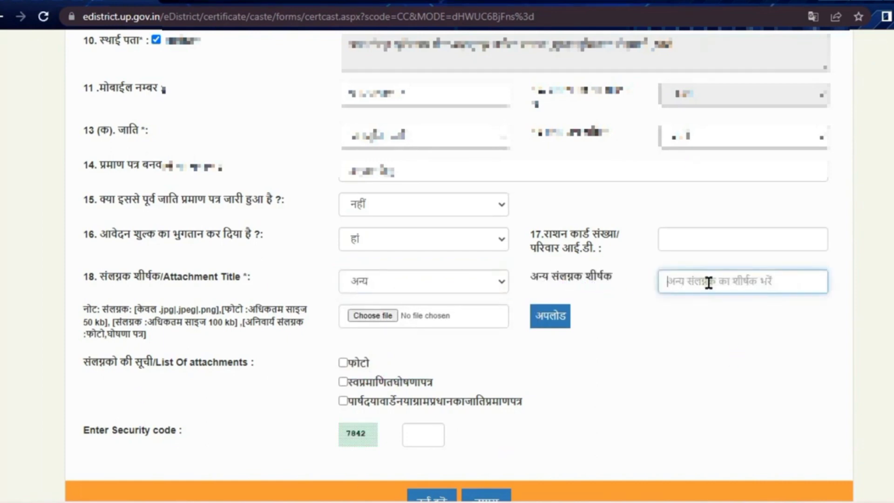
{"action": "type", "text": "aadhar card"}
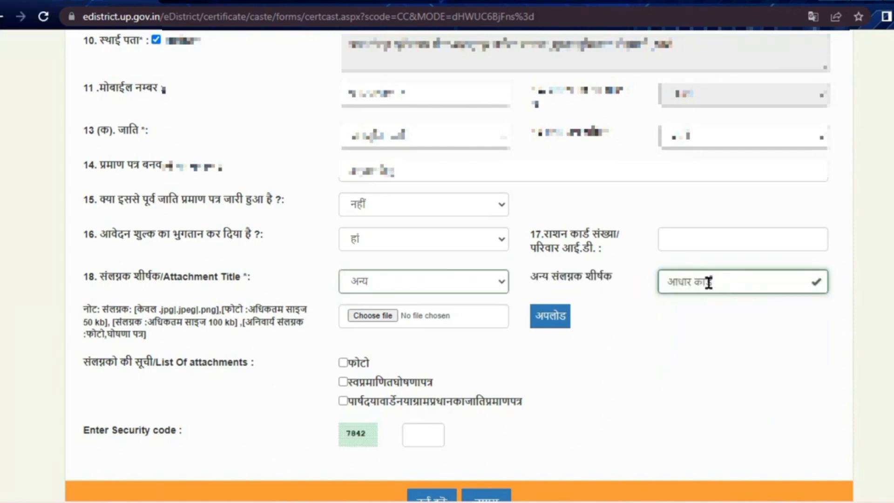
{"action": "left_click", "coordinate": [674, 364]}
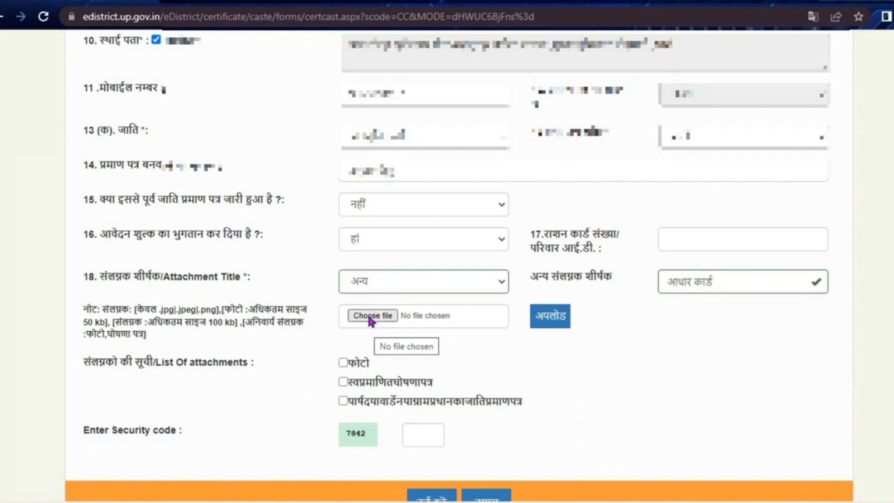
{"action": "left_click", "coordinate": [371, 321]}
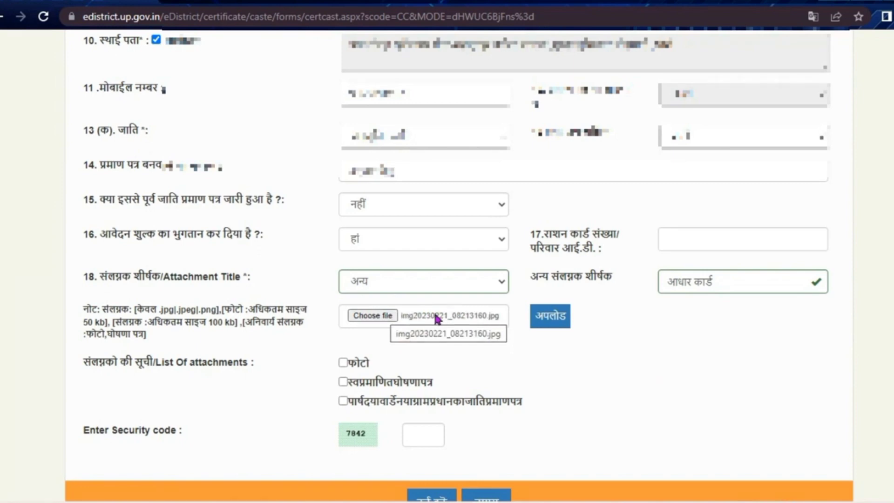
{"action": "left_click", "coordinate": [546, 321]}
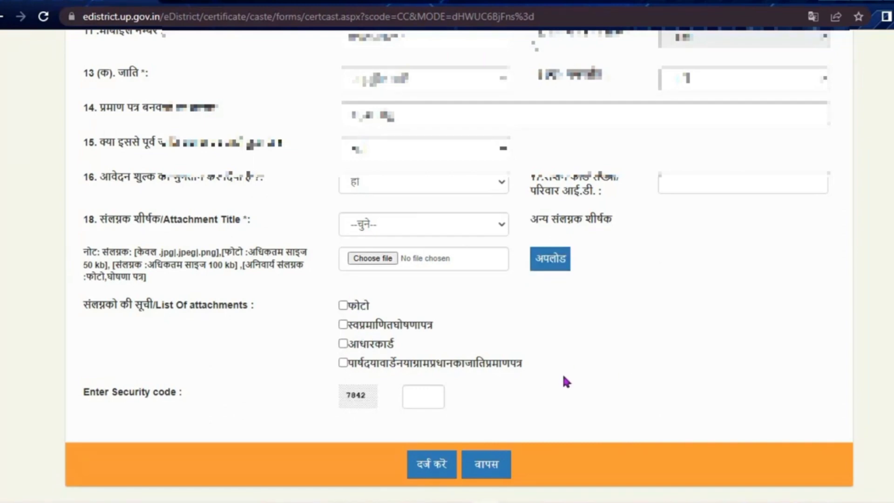
Enter the displayed security code and submit the caste certificate form.
{"action": "left_click", "coordinate": [424, 395]}
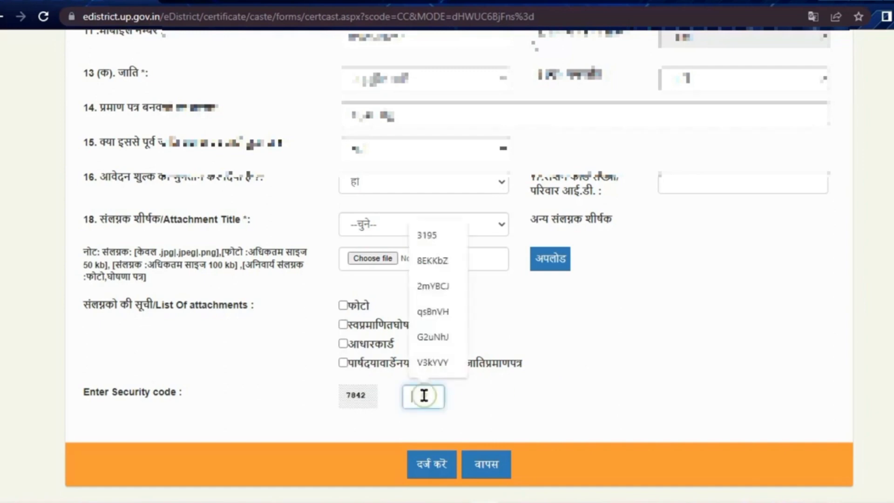
{"action": "type", "text": "7842"}
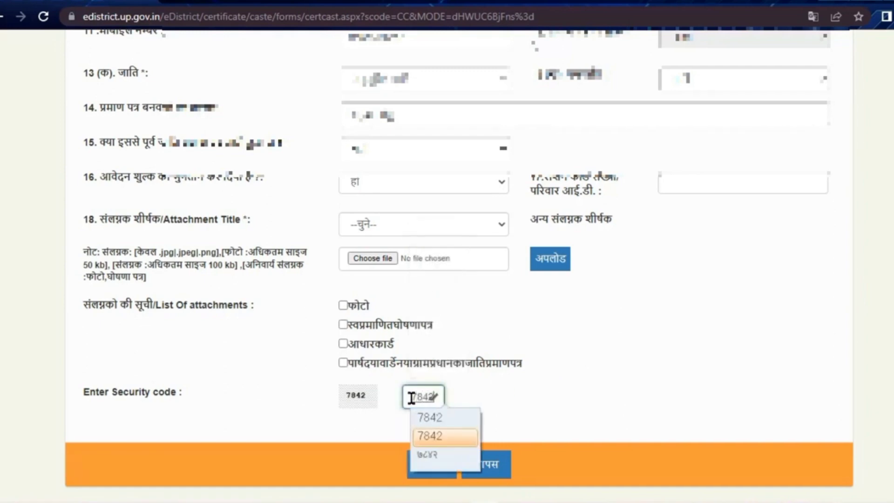
{"action": "left_click", "coordinate": [438, 434]}
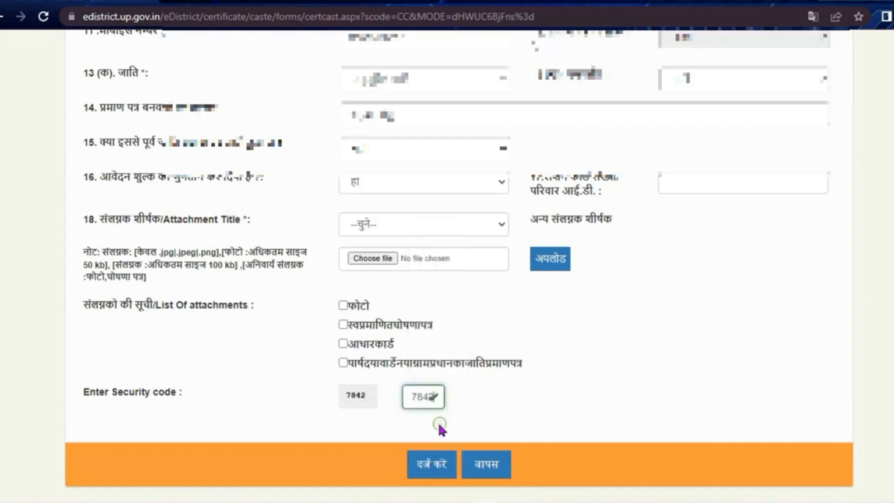
{"action": "left_click", "coordinate": [435, 469]}
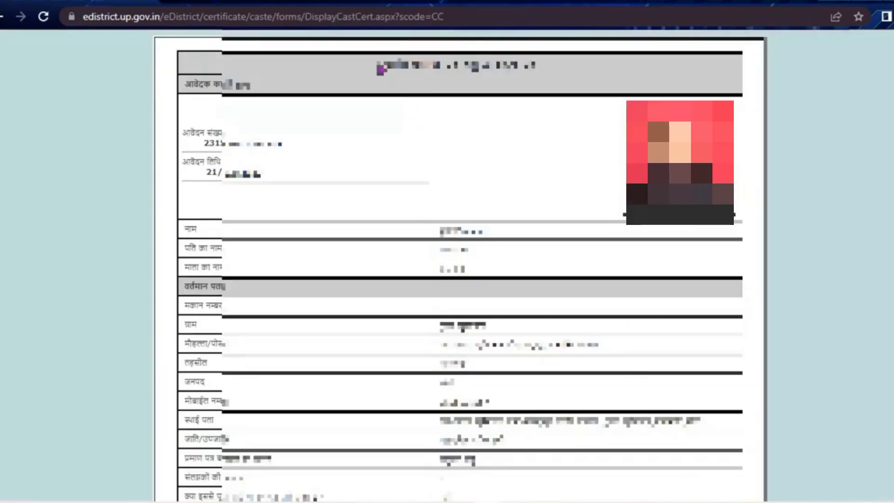
Review the application preview down to its list of attachments and submit the application for fee payment.
{"action": "left_click_drag", "start_coordinate": [379, 66], "coordinate": [585, 70]}
{"action": "scroll", "coordinate": [451, 423], "scroll_direction": "down", "scroll_amount": 4}
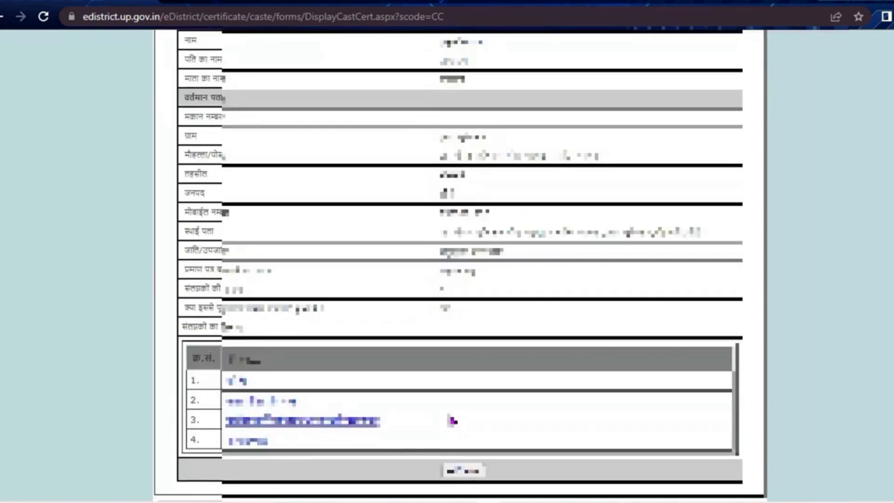
{"action": "scroll", "coordinate": [451, 348], "scroll_direction": "down", "scroll_amount": 2}
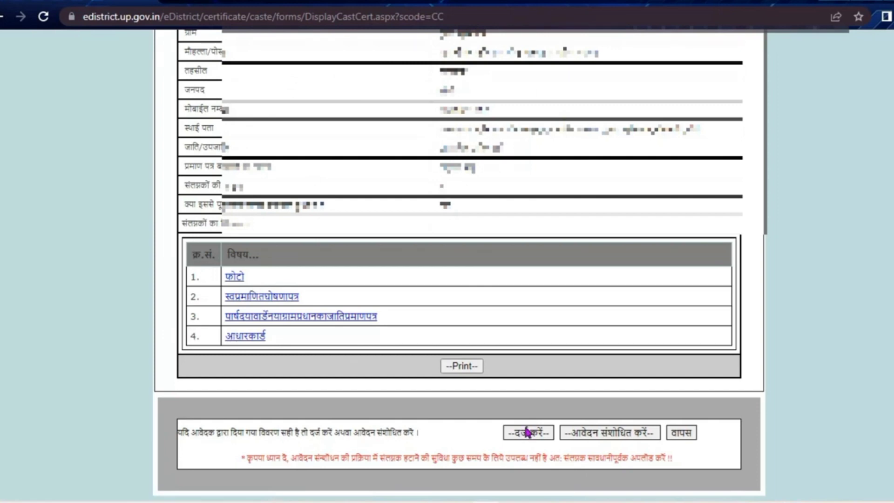
{"action": "left_click", "coordinate": [618, 438]}
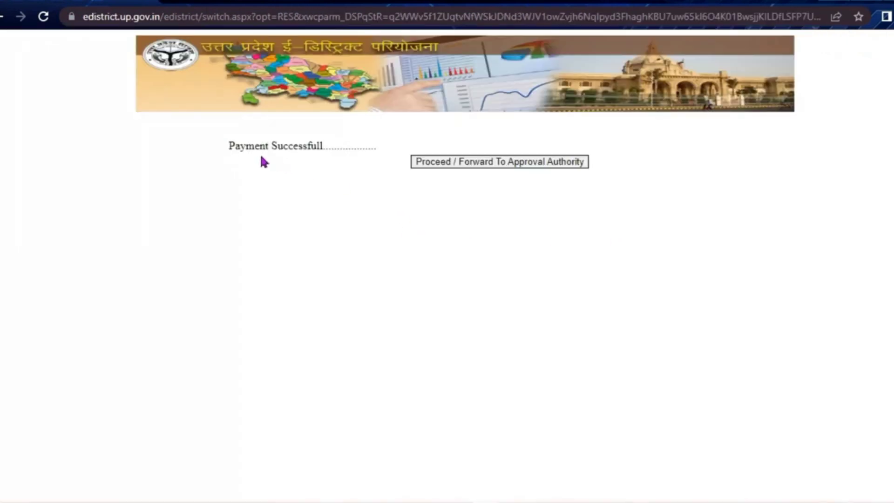
Forward the paid application to the approval authority and check the हस्ताक्षर एवं मोहर area of the acknowledgement slip.
{"action": "left_click_drag", "start_coordinate": [229, 145], "coordinate": [336, 147]}
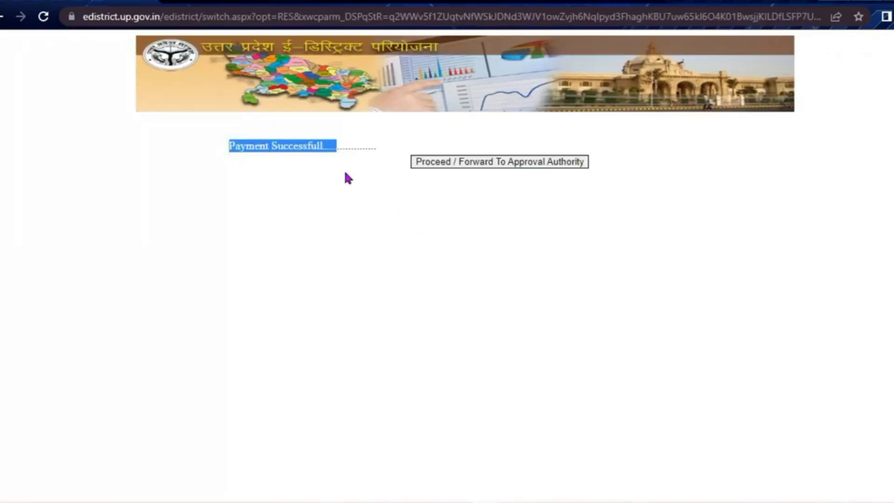
{"action": "left_click", "coordinate": [382, 217]}
{"action": "left_click", "coordinate": [535, 162]}
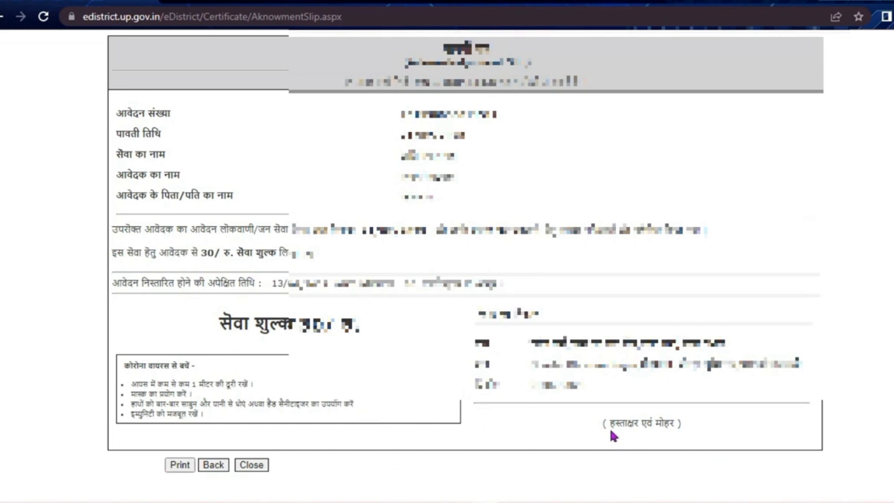
{"action": "left_click_drag", "start_coordinate": [610, 424], "coordinate": [676, 424]}
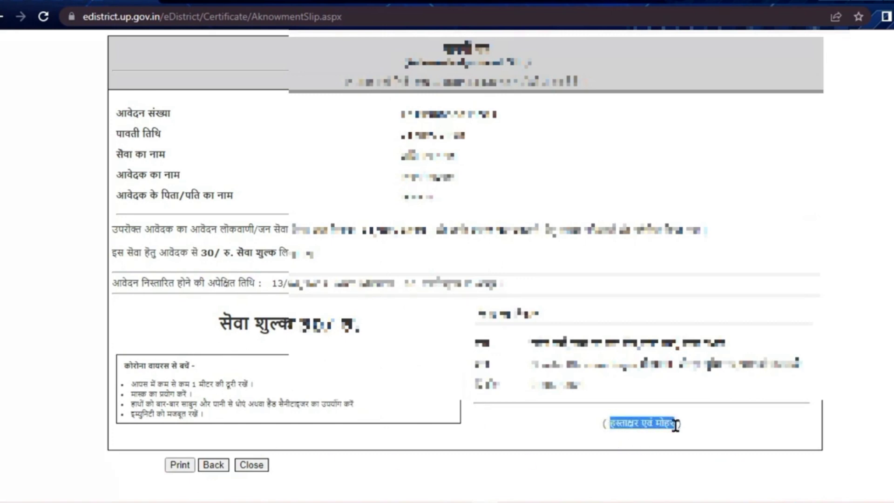
{"action": "left_click", "coordinate": [598, 437]}
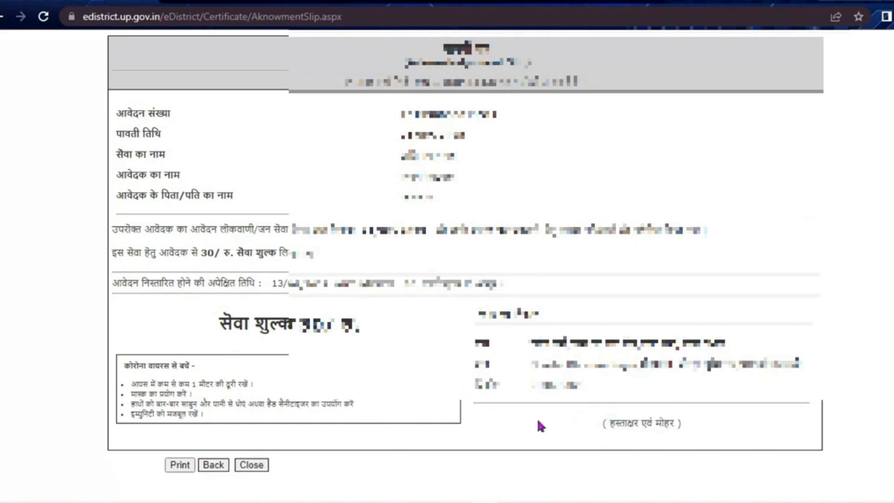